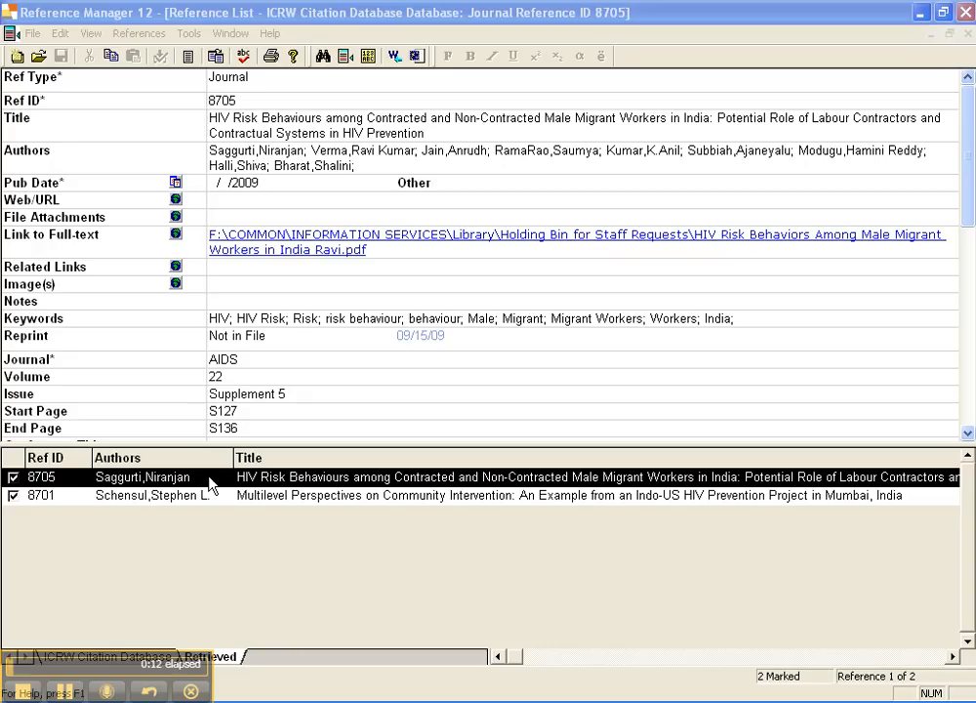
Step: Switch from the retrieved reference list to the search window holding the current query
click(159, 13)
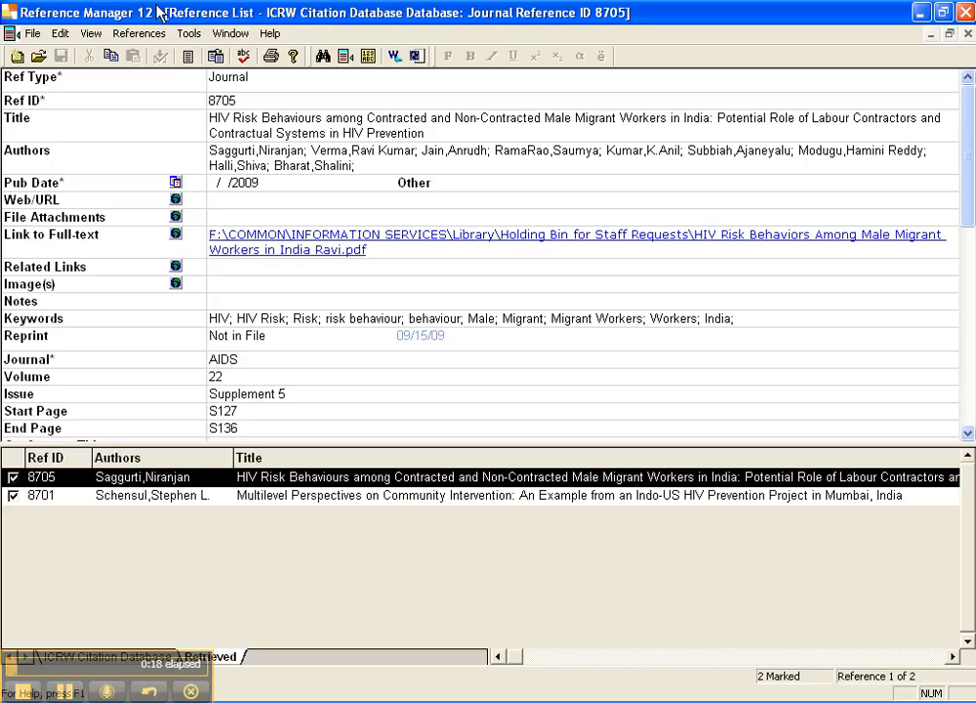
key(F11)
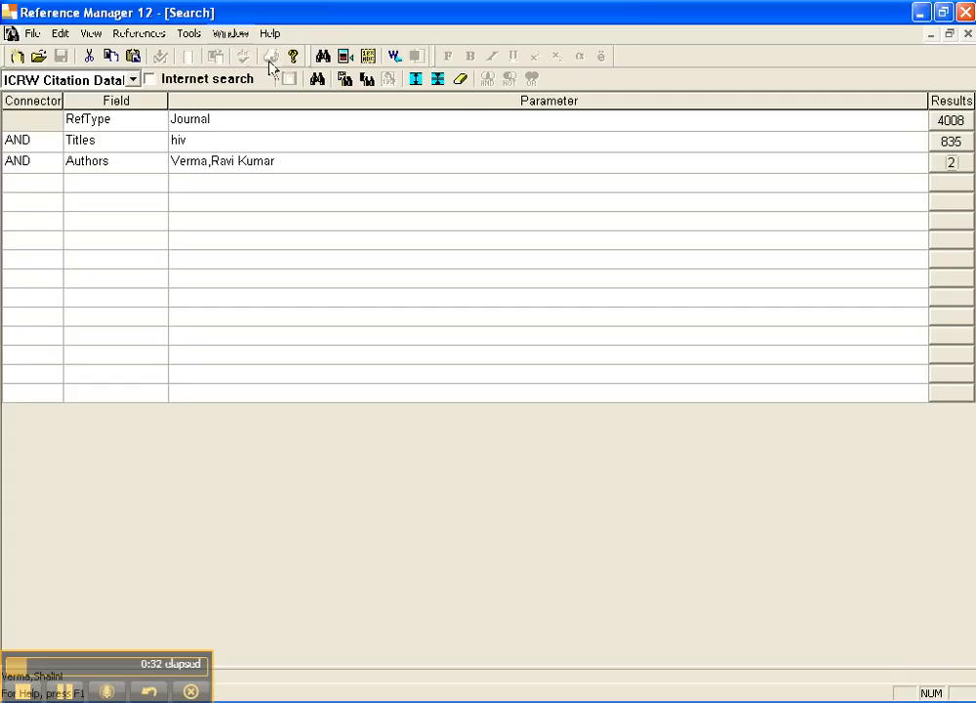
click(345, 80)
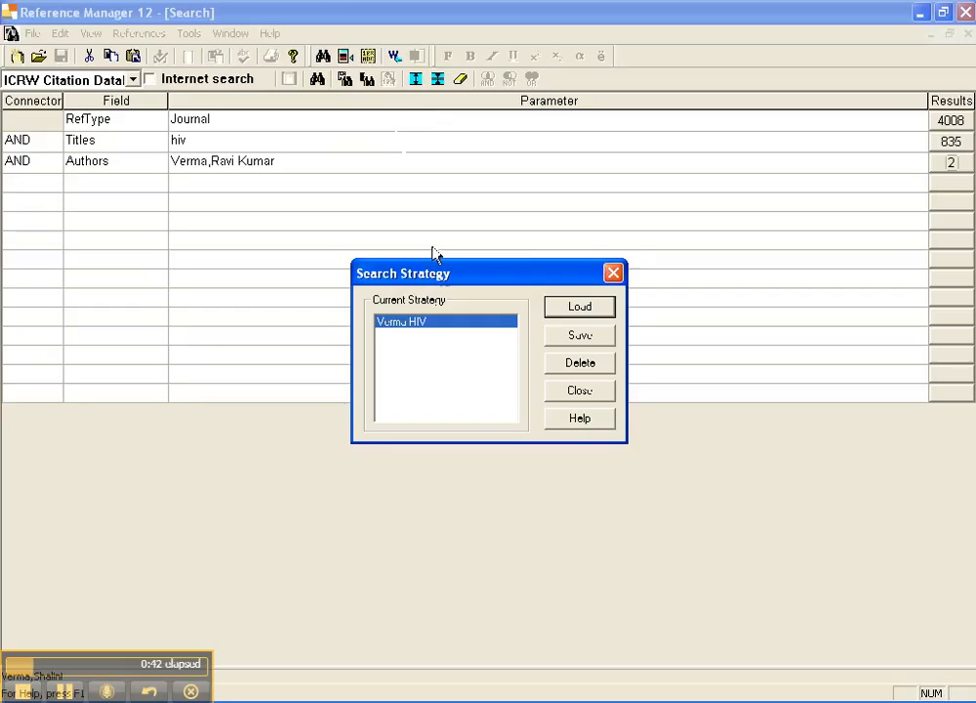
click(571, 336)
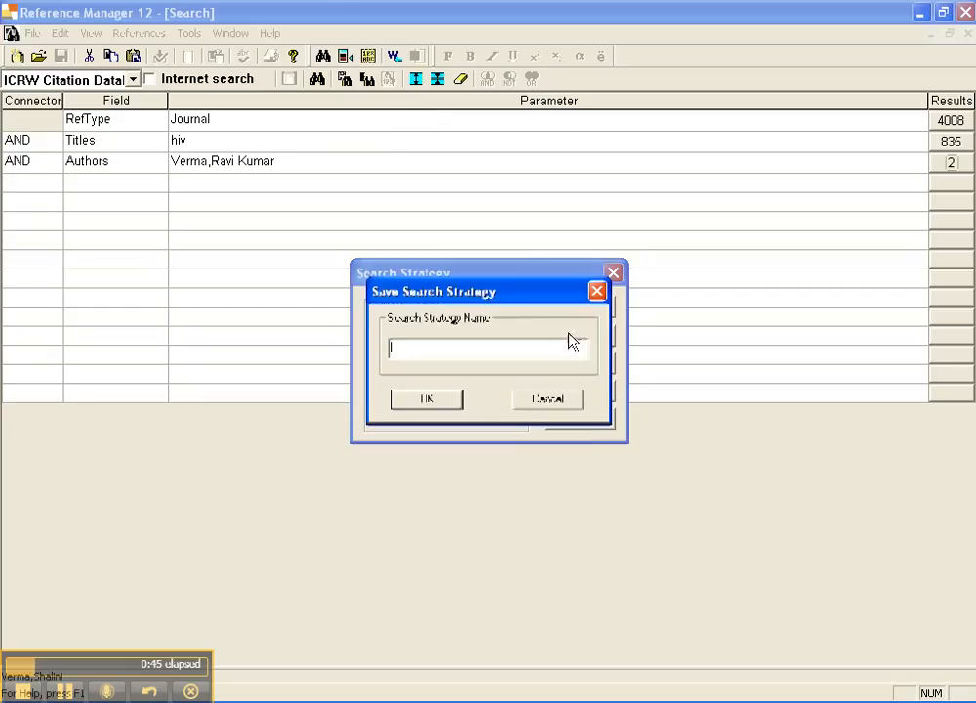
click(562, 408)
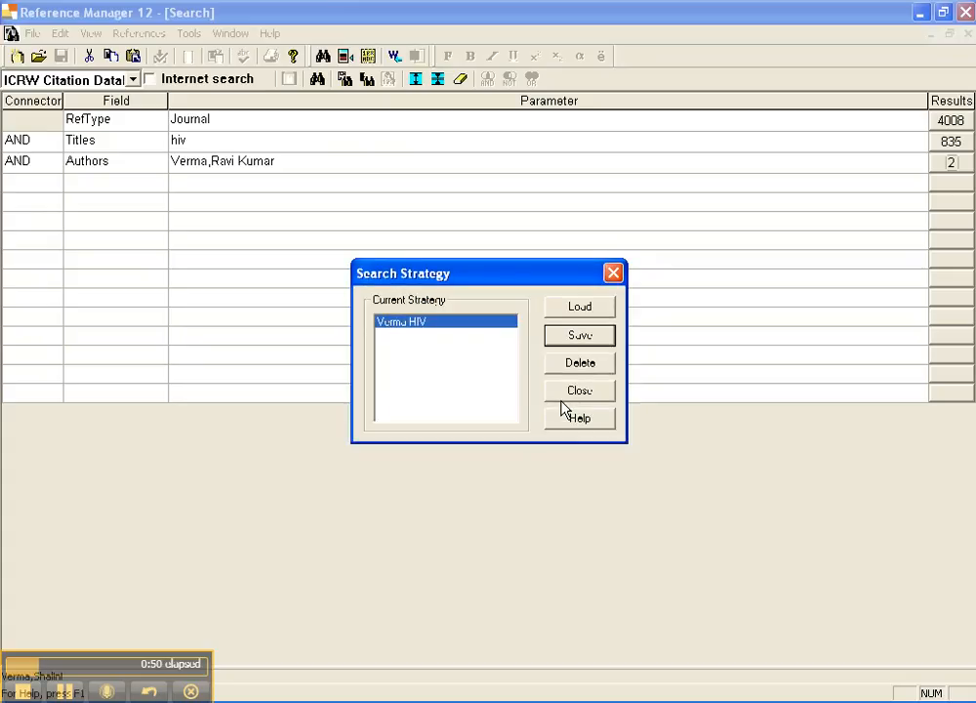
click(578, 391)
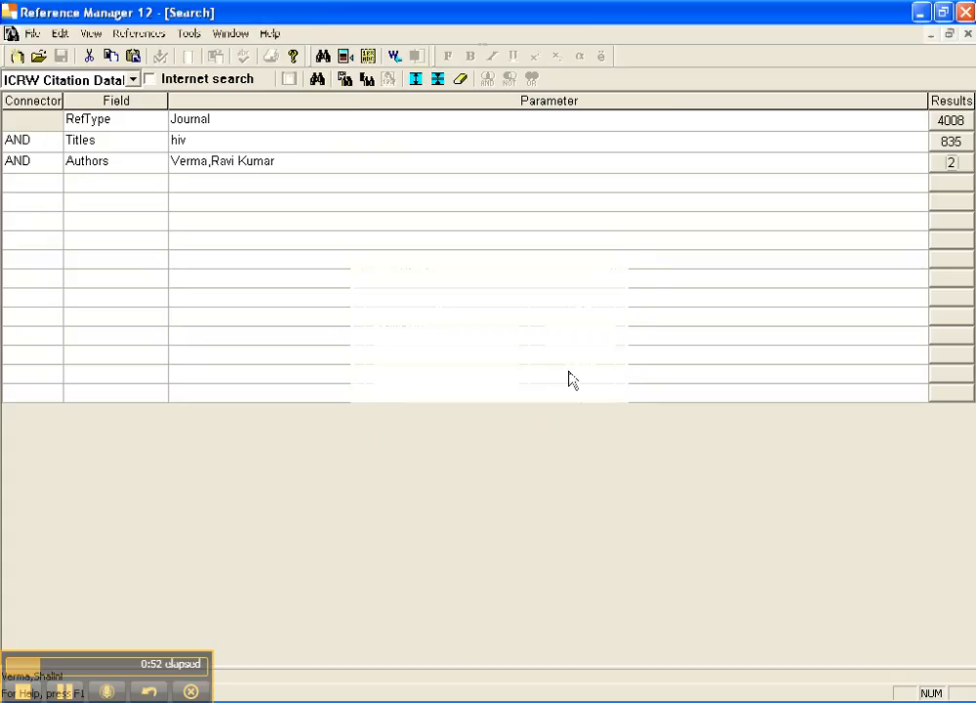
Step: Clear the search grid, load the saved HIV search strategy and run the search
click(459, 80)
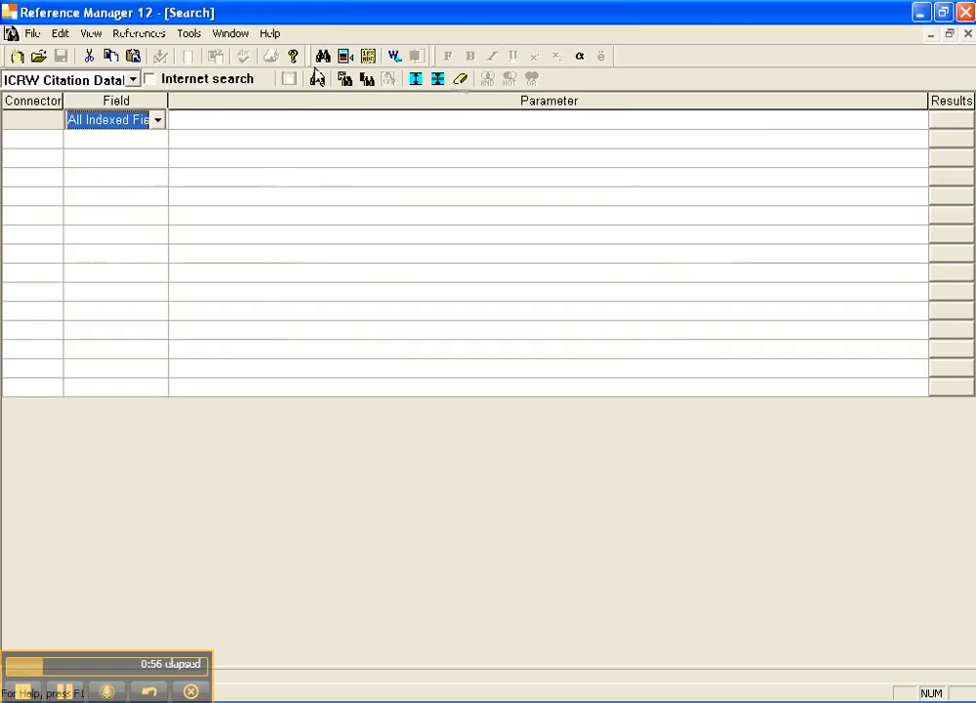
click(347, 82)
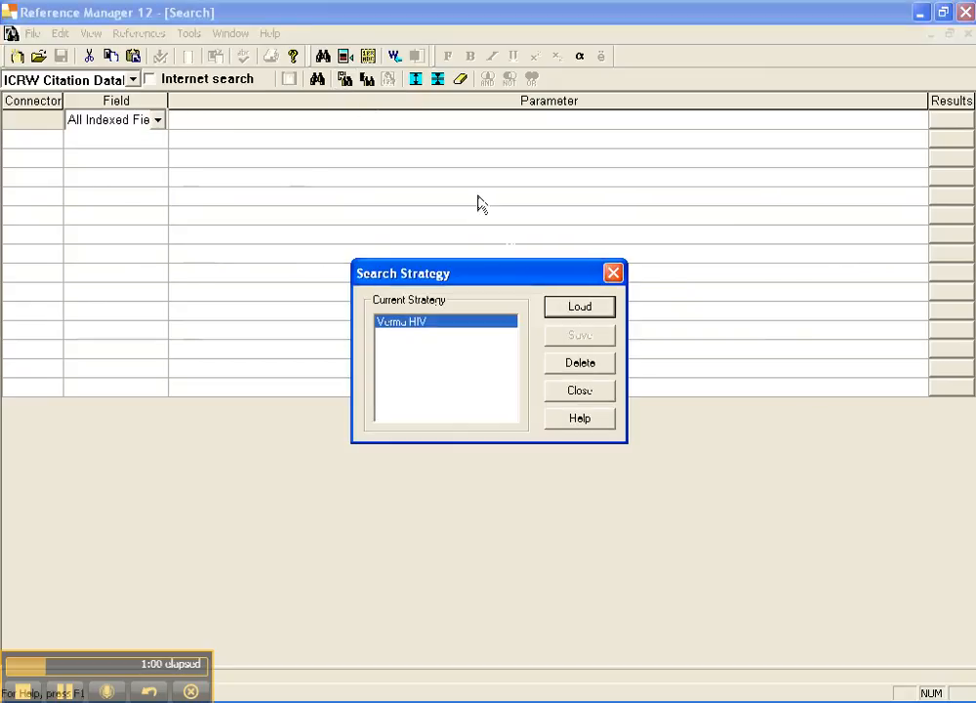
click(574, 307)
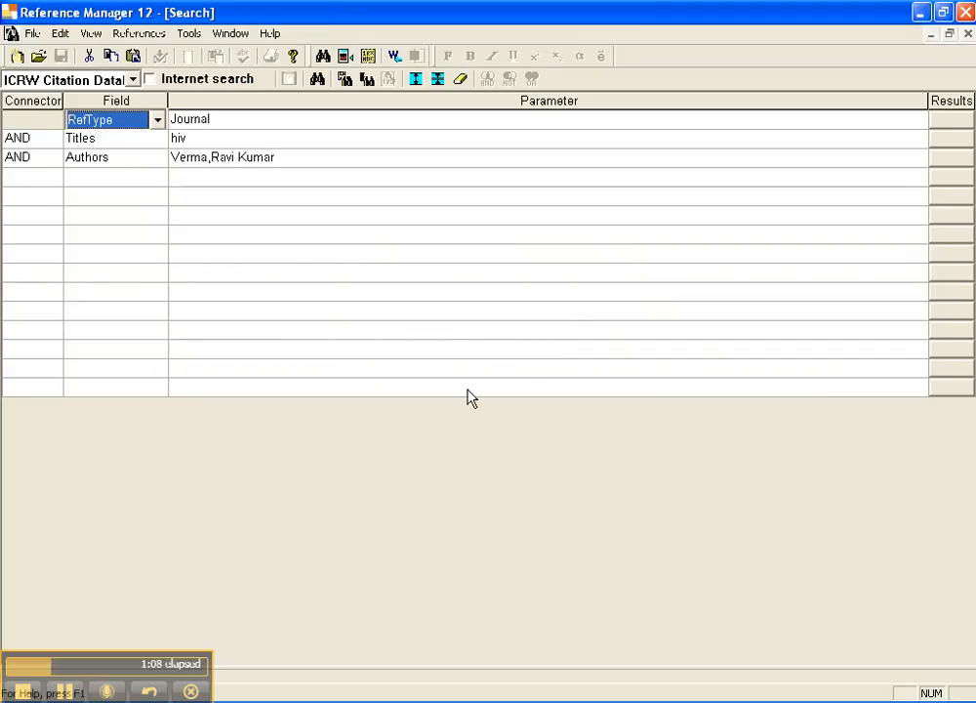
click(317, 80)
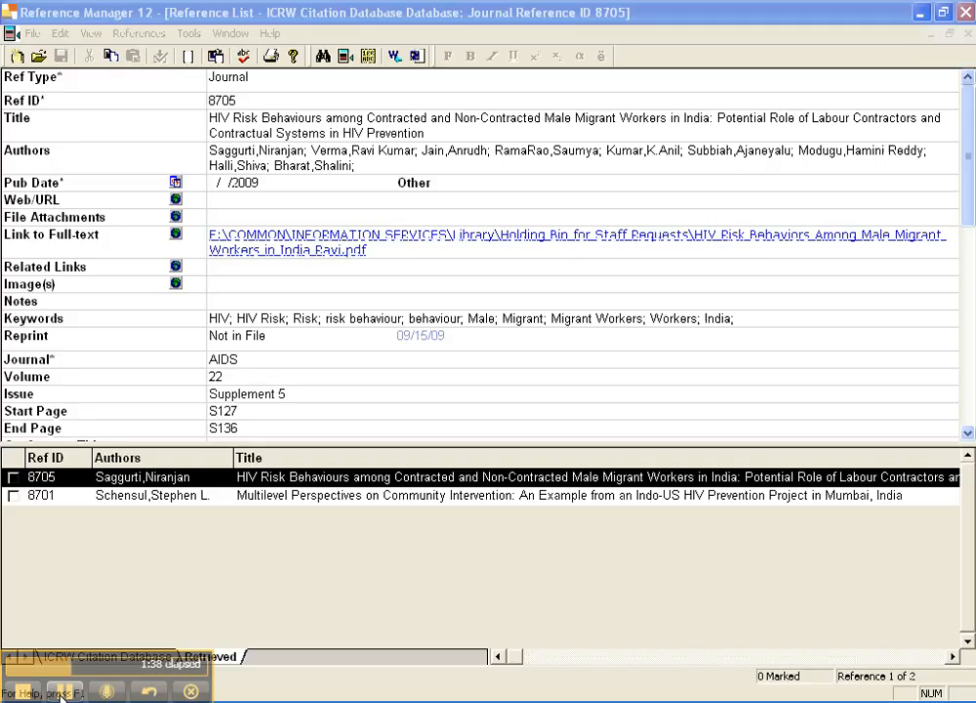
Step: Mark both retrieved references, 8705 and 8701, in the reference list
click(15, 496)
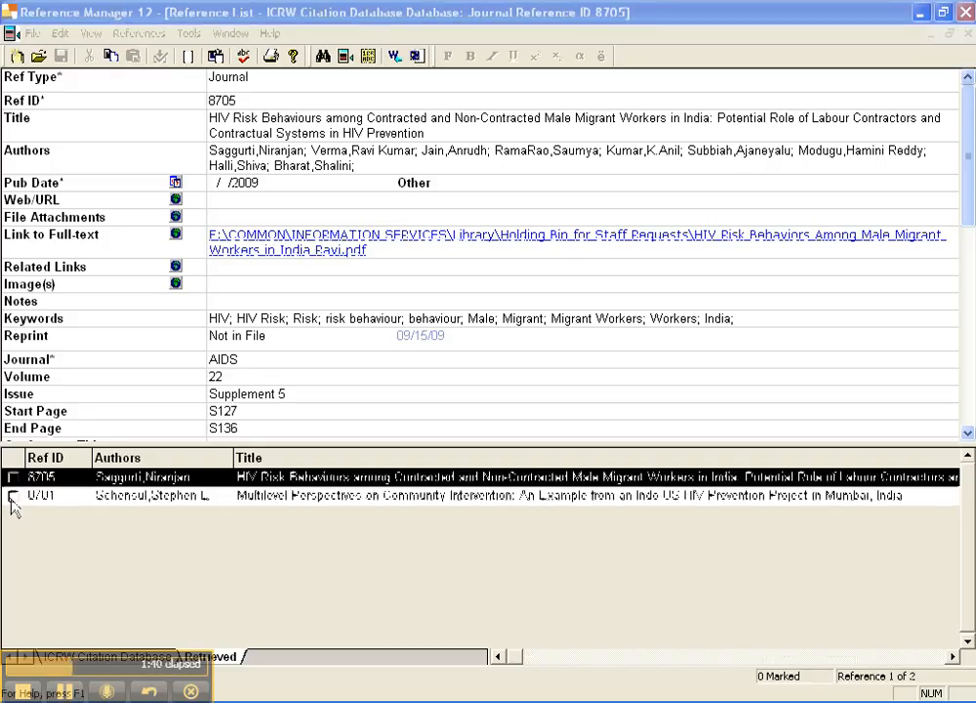
click(12, 496)
click(12, 477)
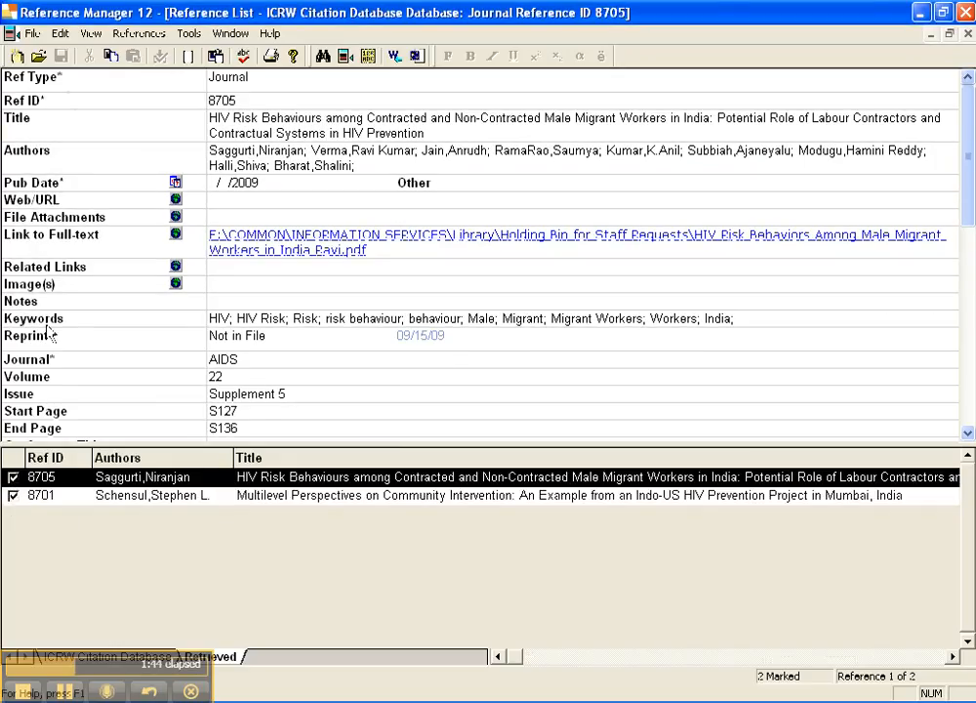
Step: Add the marked references from the retrieved list to the existing HIV reference index and close the Reference Index dialog
click(126, 36)
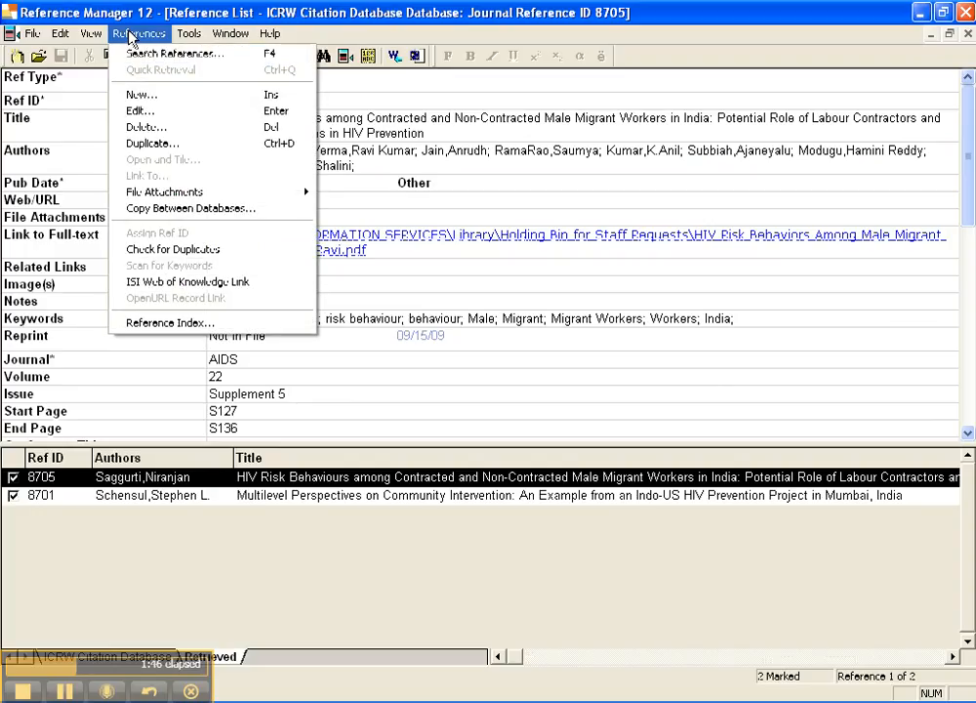
click(160, 323)
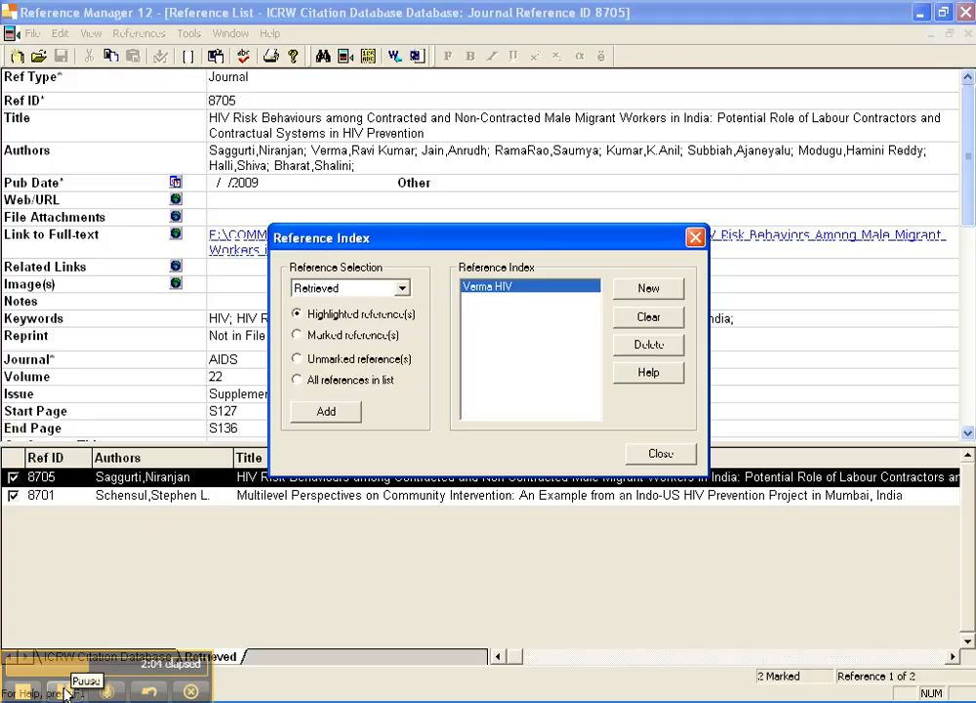
click(66, 691)
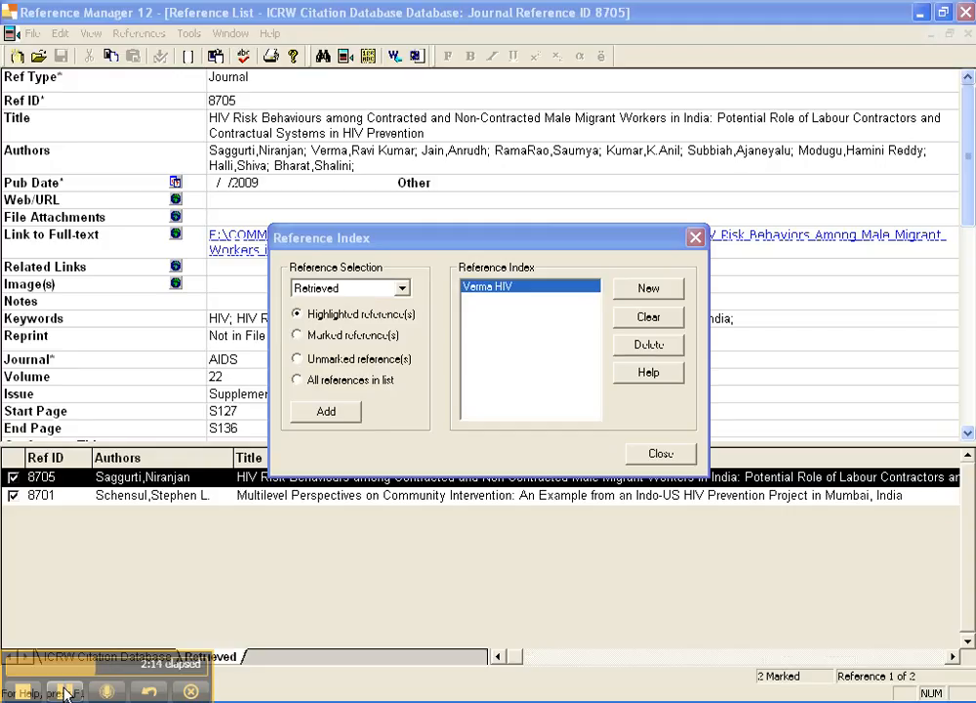
click(299, 336)
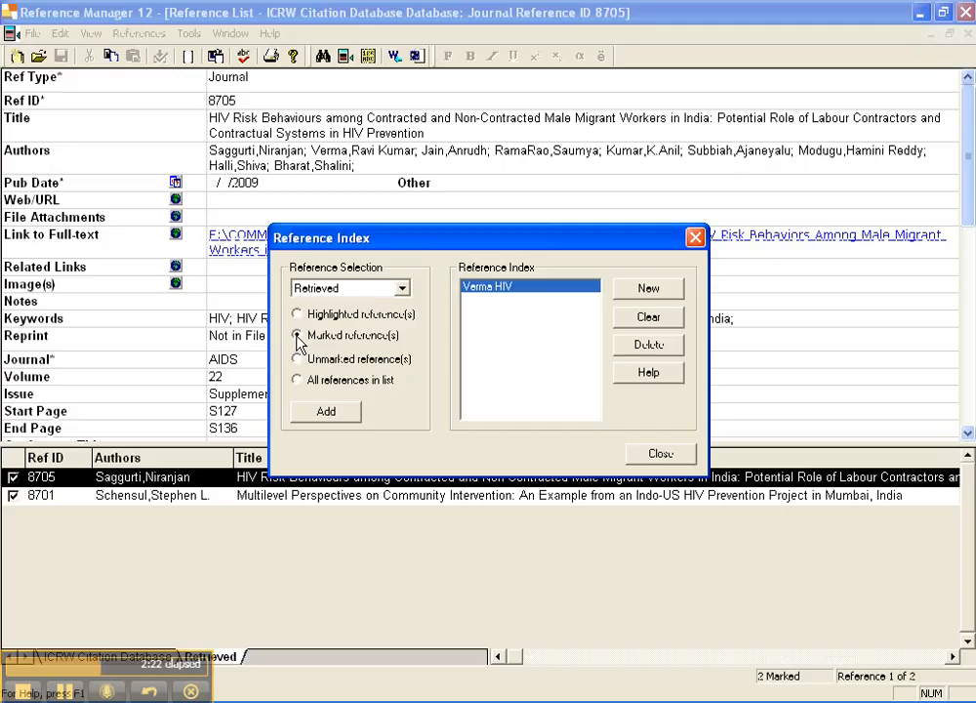
click(636, 290)
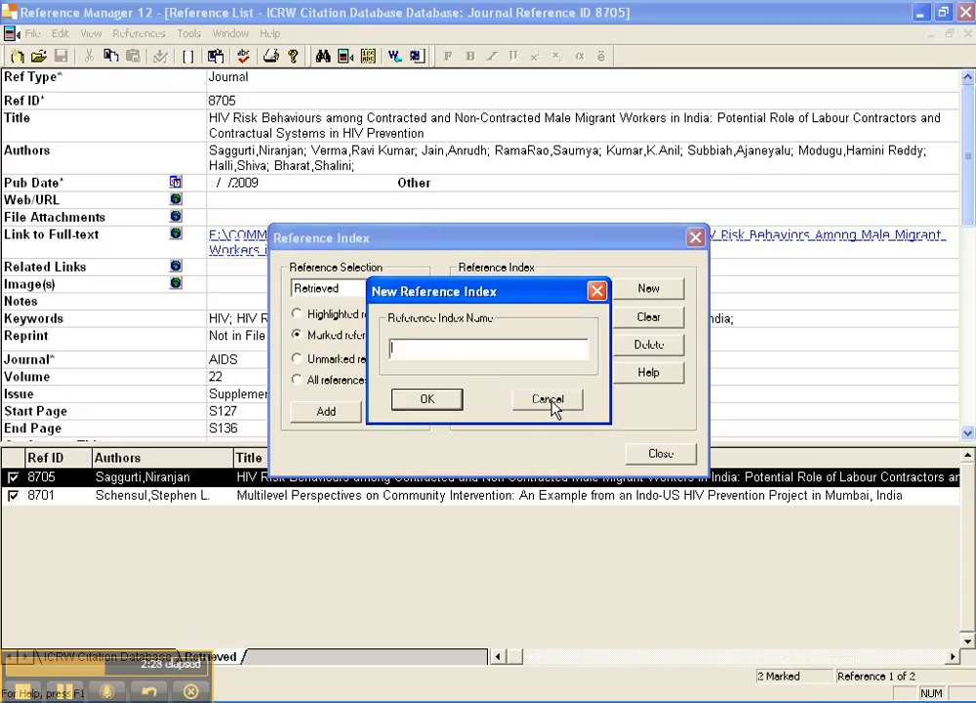
click(552, 401)
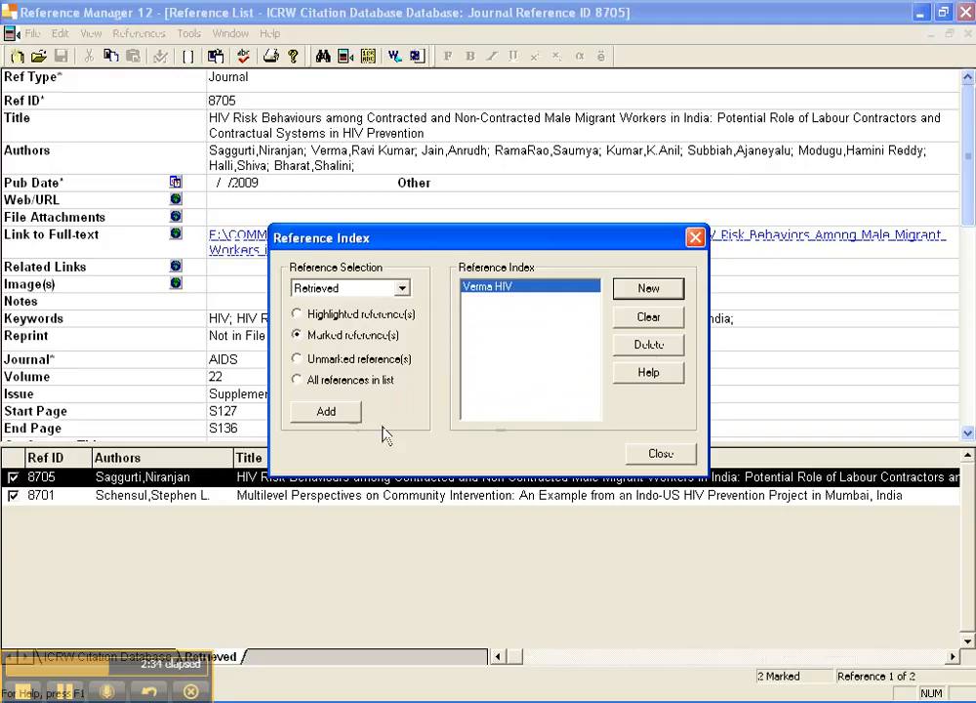
click(334, 416)
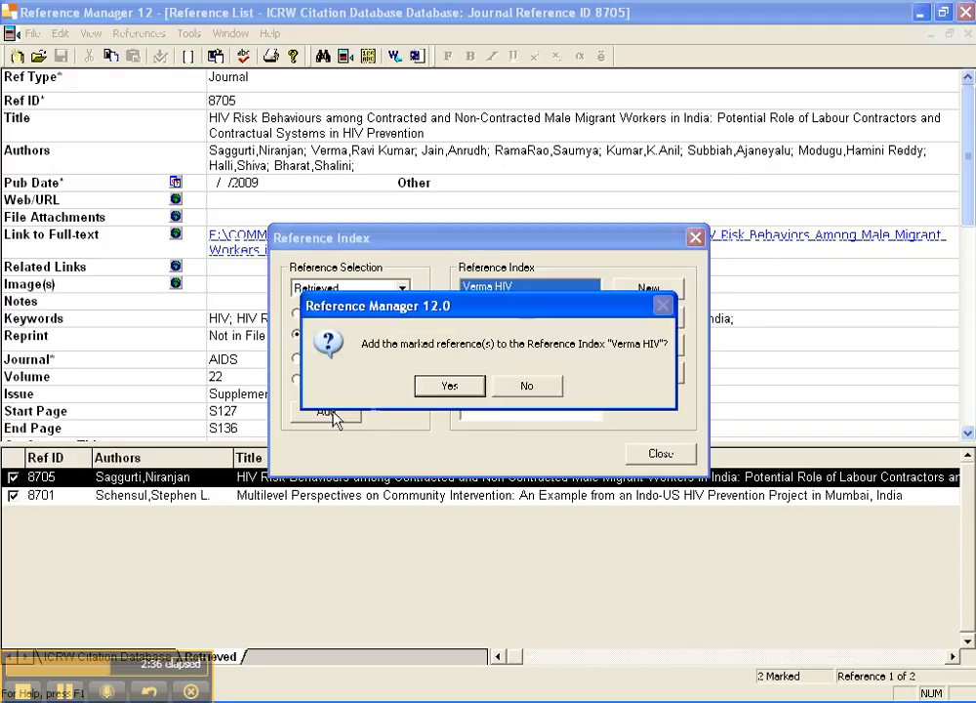
click(441, 386)
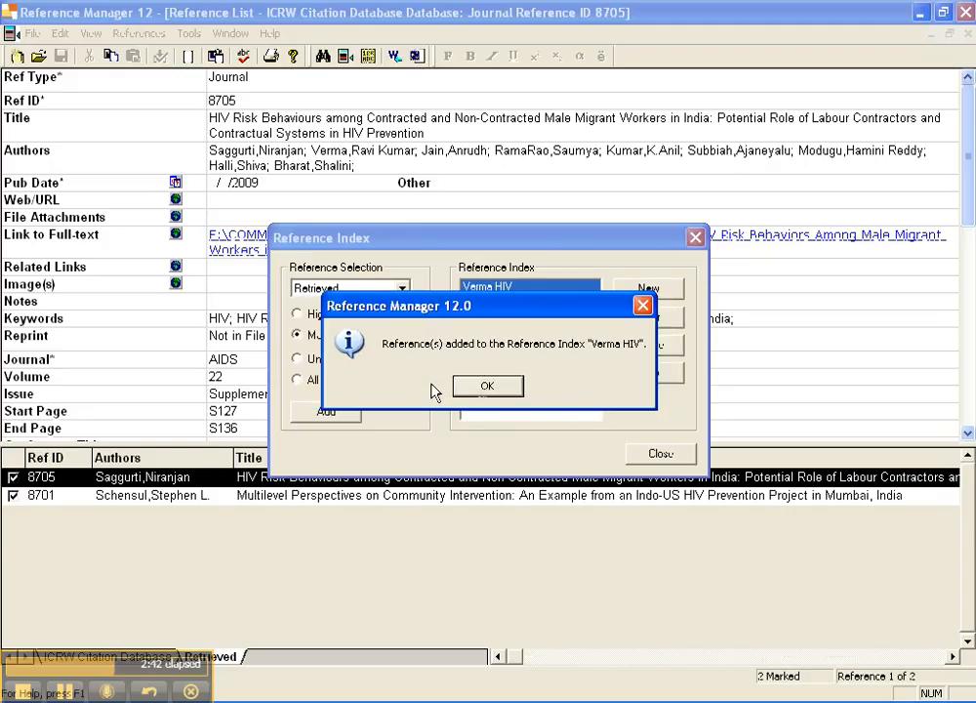
click(483, 388)
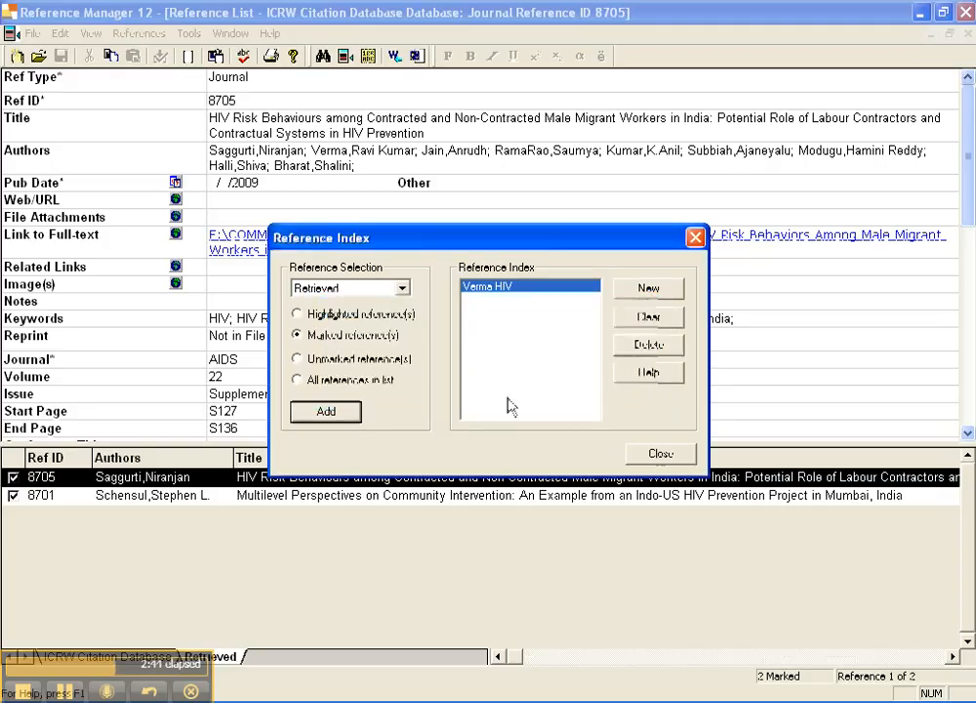
click(660, 455)
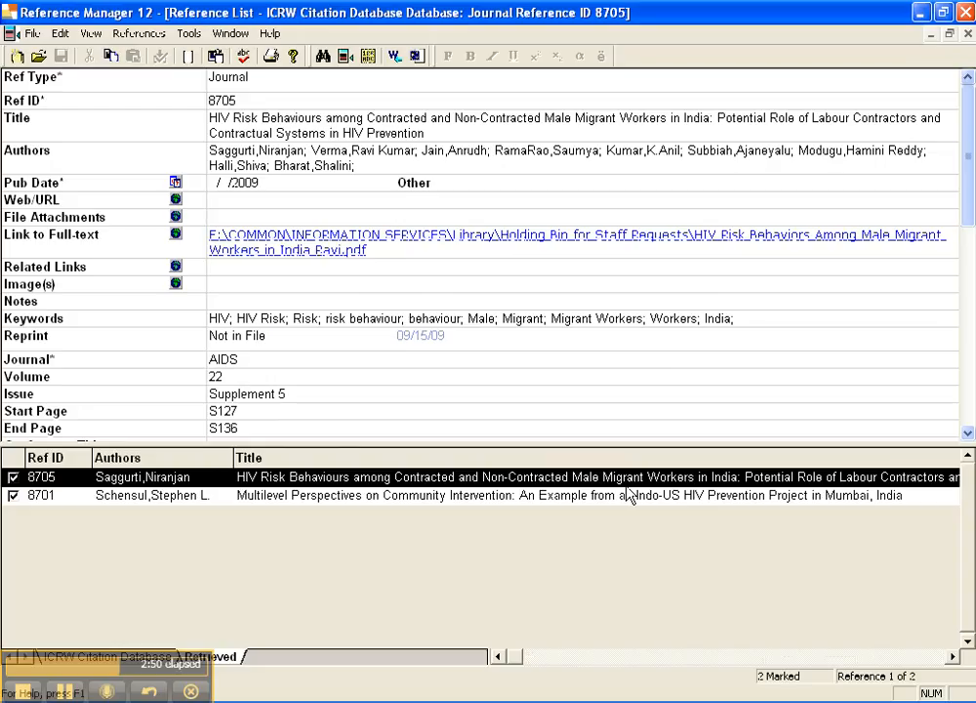
Step: Return to the search window, clear the query and set the first row's field to Reference Index
key(F11)
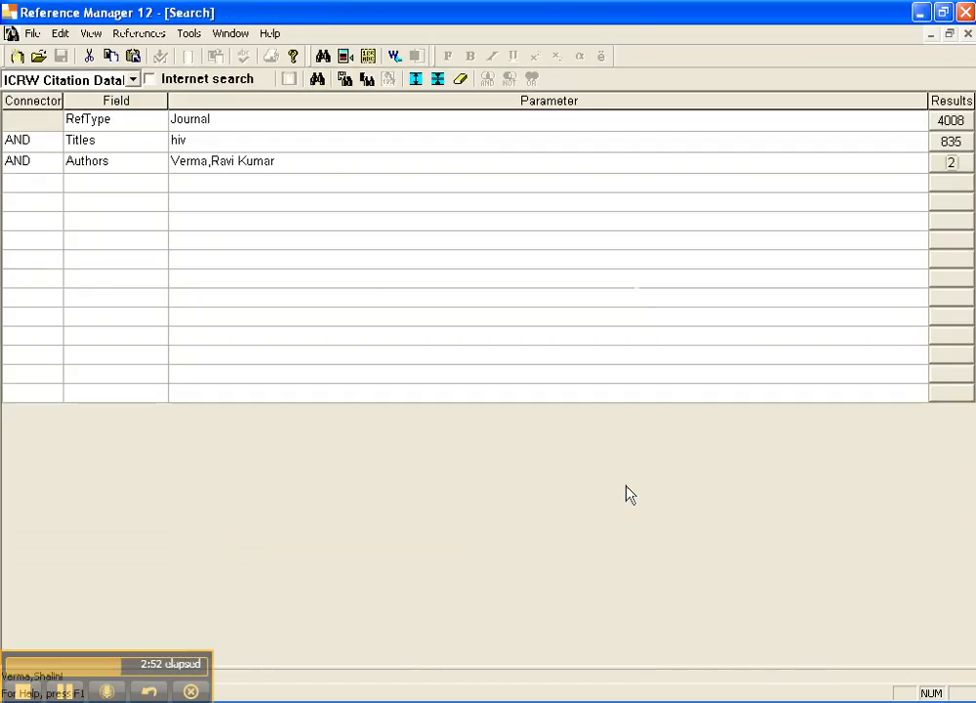
click(461, 82)
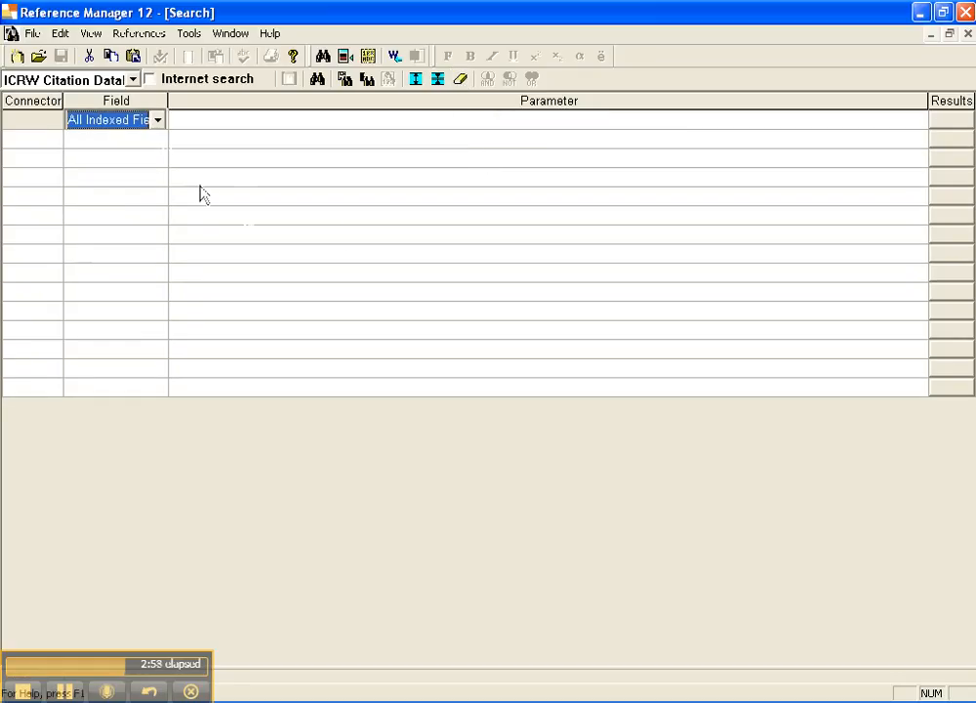
click(157, 119)
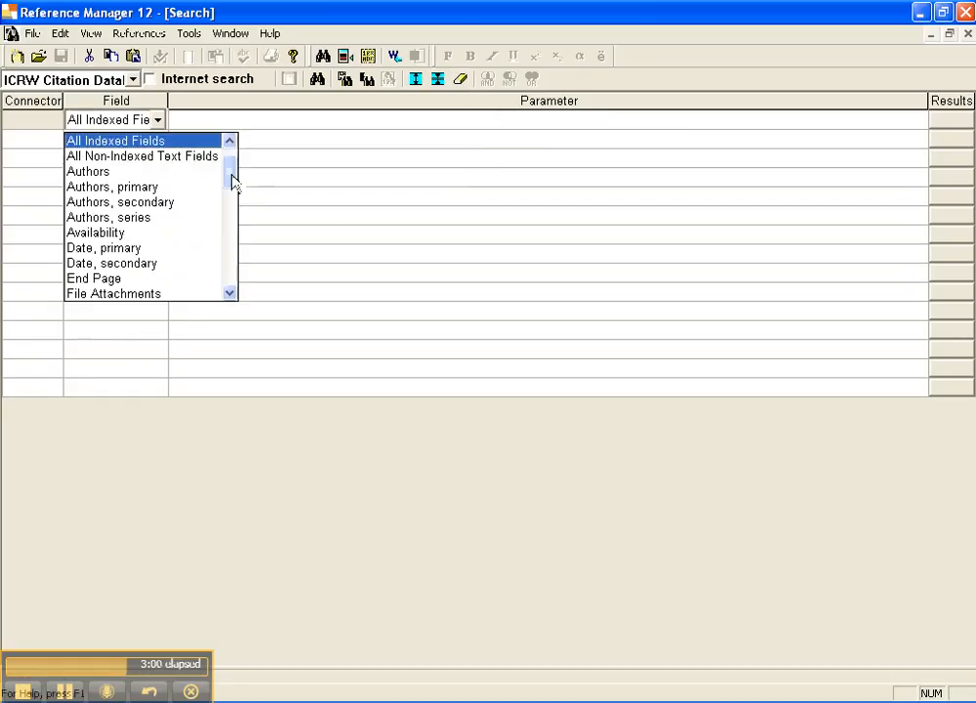
drag(233, 183, 231, 255)
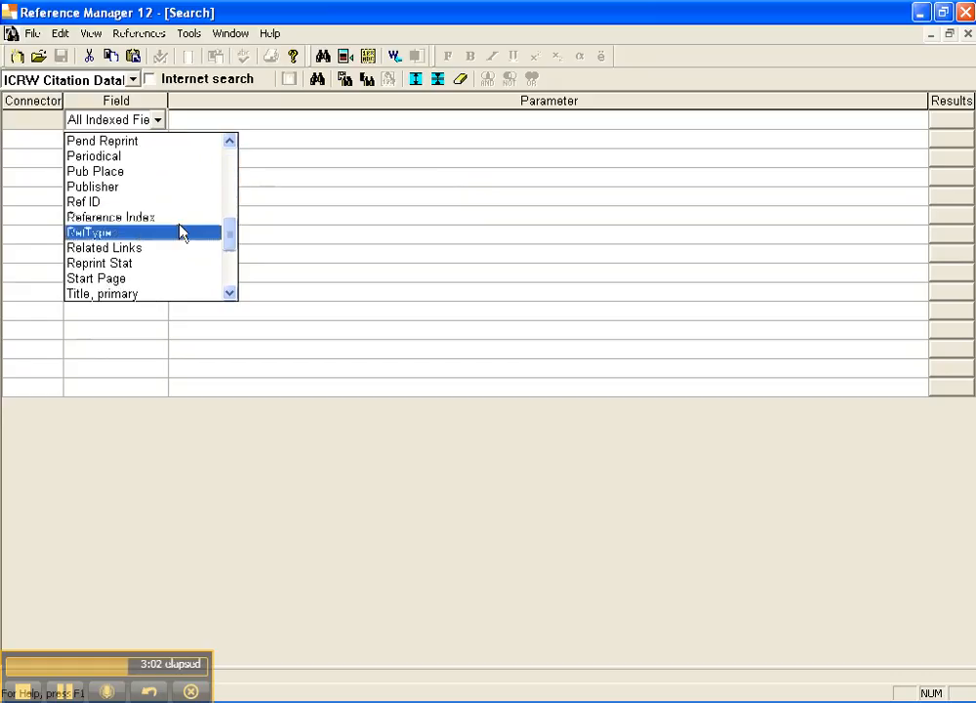
click(183, 224)
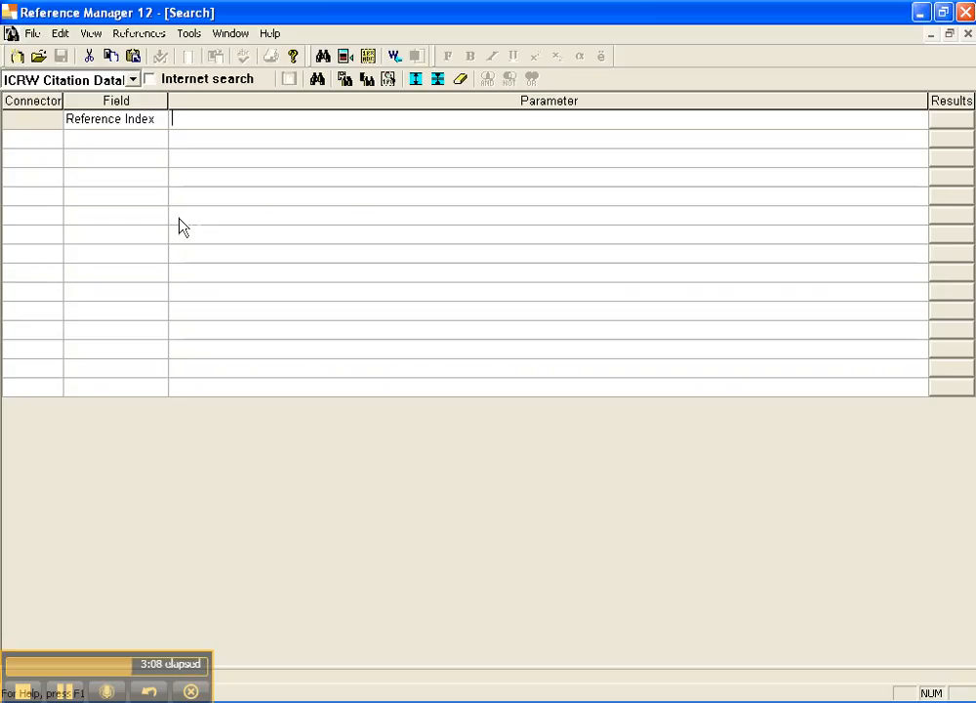
Step: Choose the existing HIV reference index as the search parameter and retrieve its references
click(388, 79)
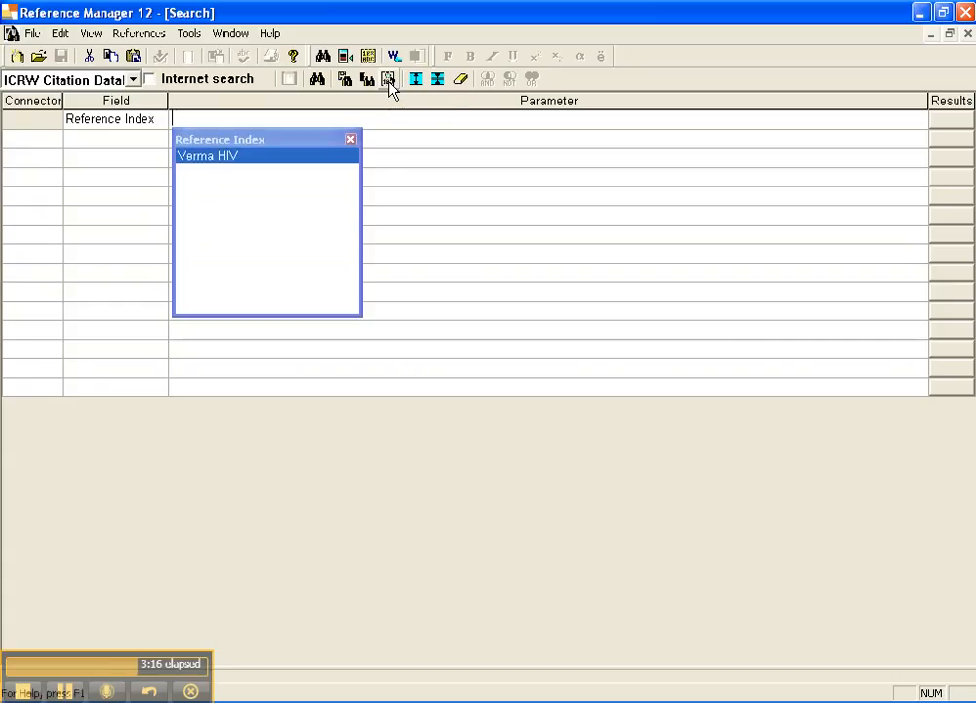
double_click(263, 159)
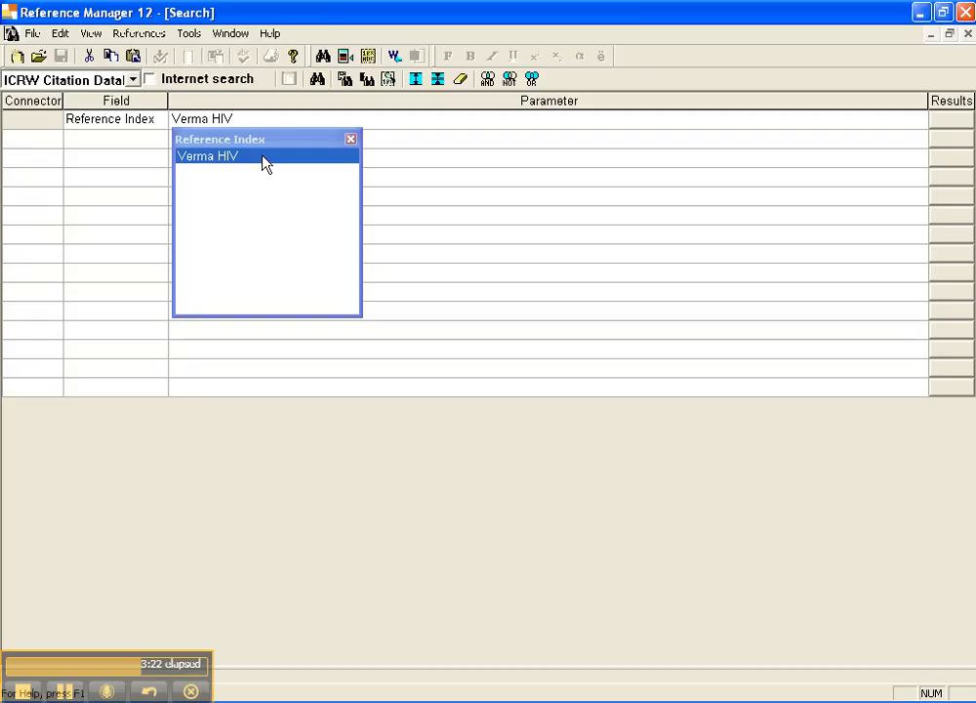
key(Return)
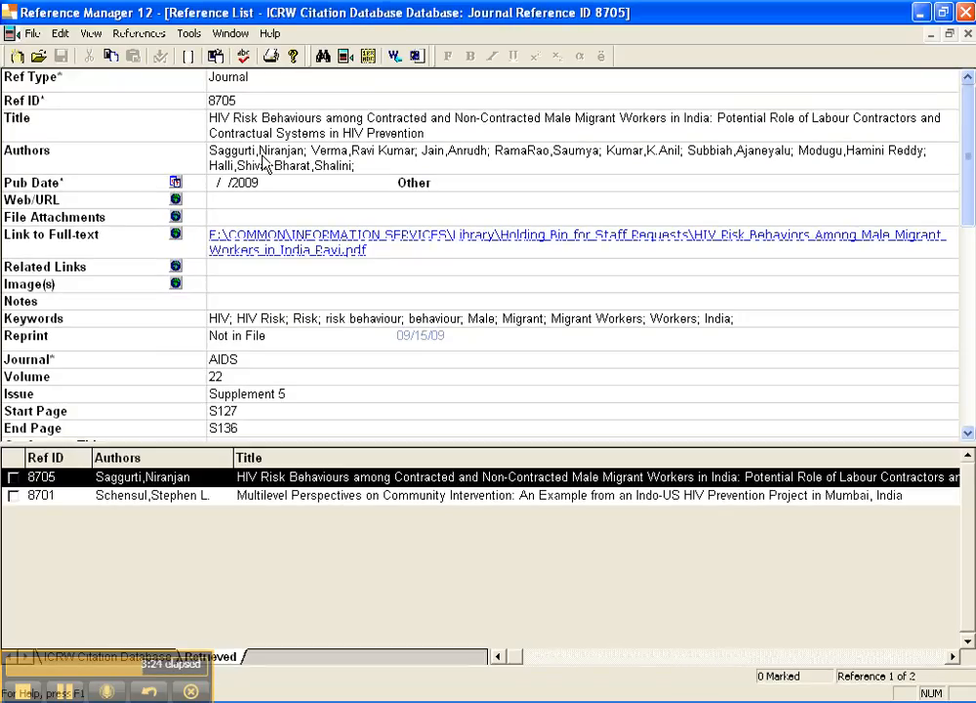